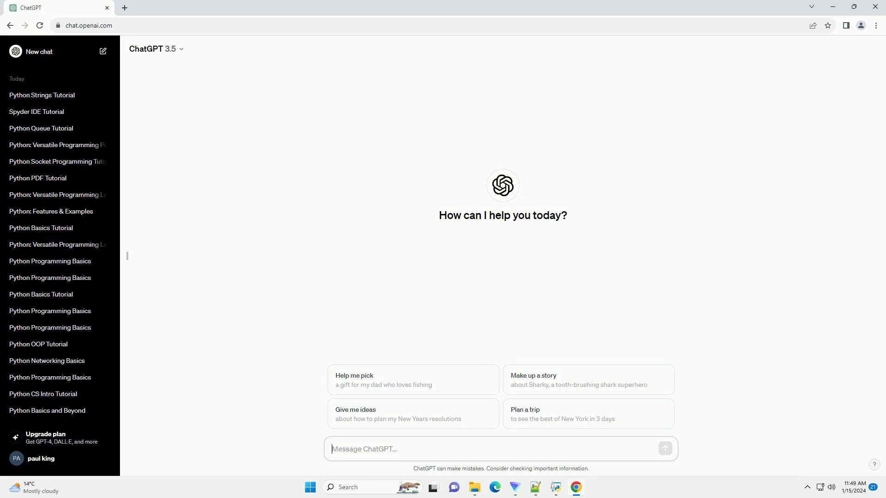
text(write an informative tutorial about what is structured programming in python with code example)
Send the prompt requesting a Python structured programming tutorial covering sequence, selection and iteration with code examples.
key(Return)
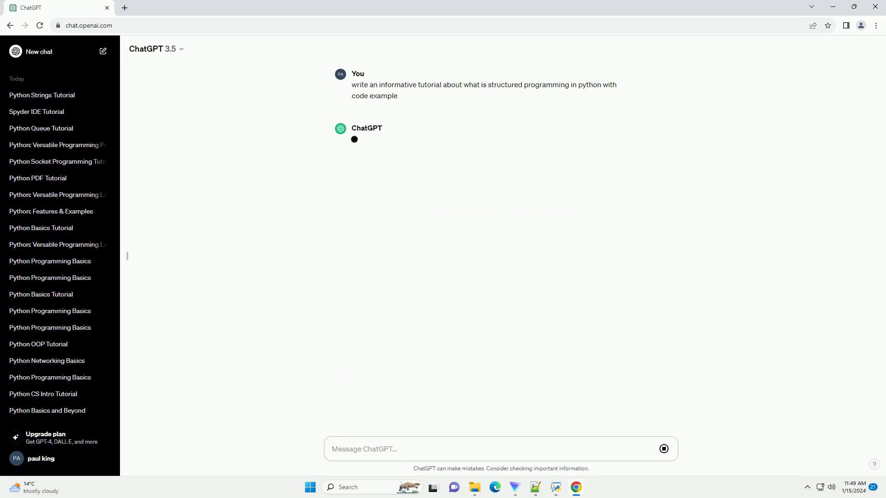